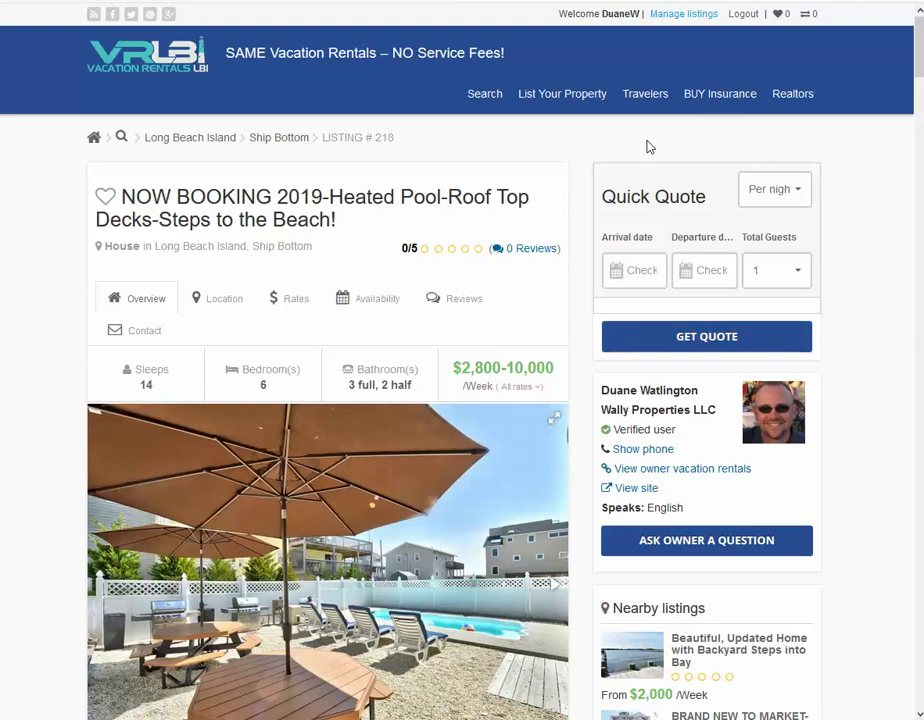
- Set the quick quote's arrival date to 01/05/2019 and its departure date to 01/12/2019
{"action": "left_click", "coordinate": [643, 270]}
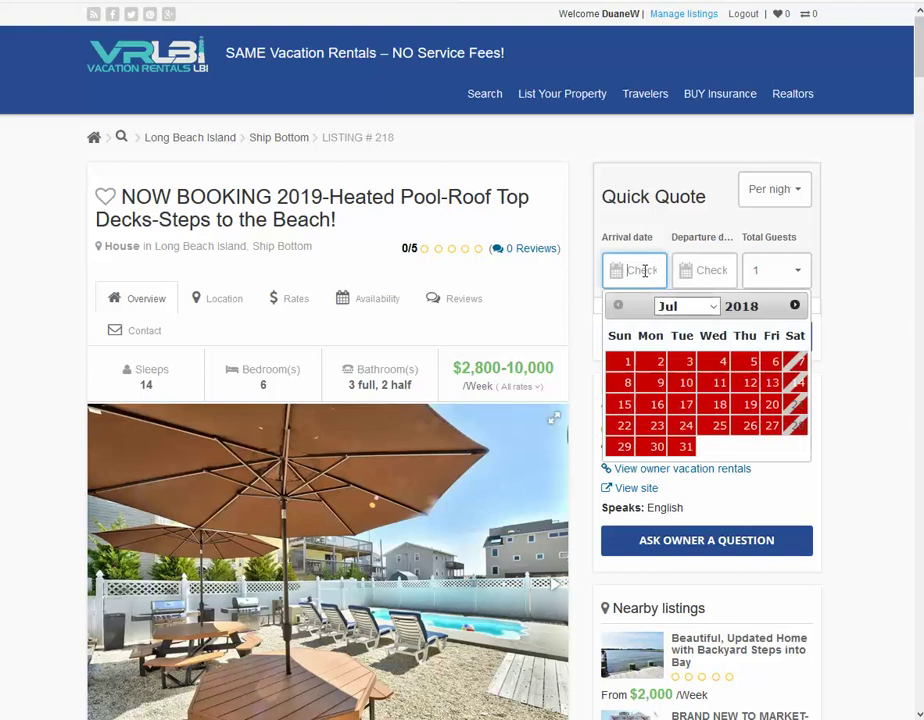
{"action": "left_click", "coordinate": [795, 305]}
{"action": "left_click", "coordinate": [795, 305]}
{"action": "left_click", "coordinate": [795, 305]}
{"action": "left_click", "coordinate": [795, 305]}
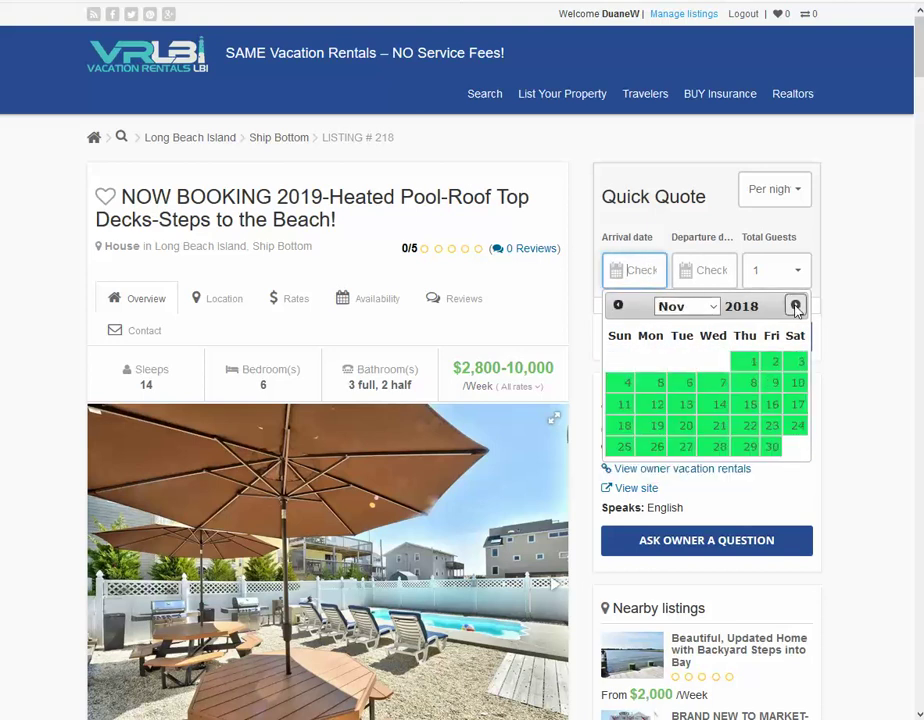
{"action": "left_click", "coordinate": [795, 305]}
{"action": "left_click", "coordinate": [795, 305]}
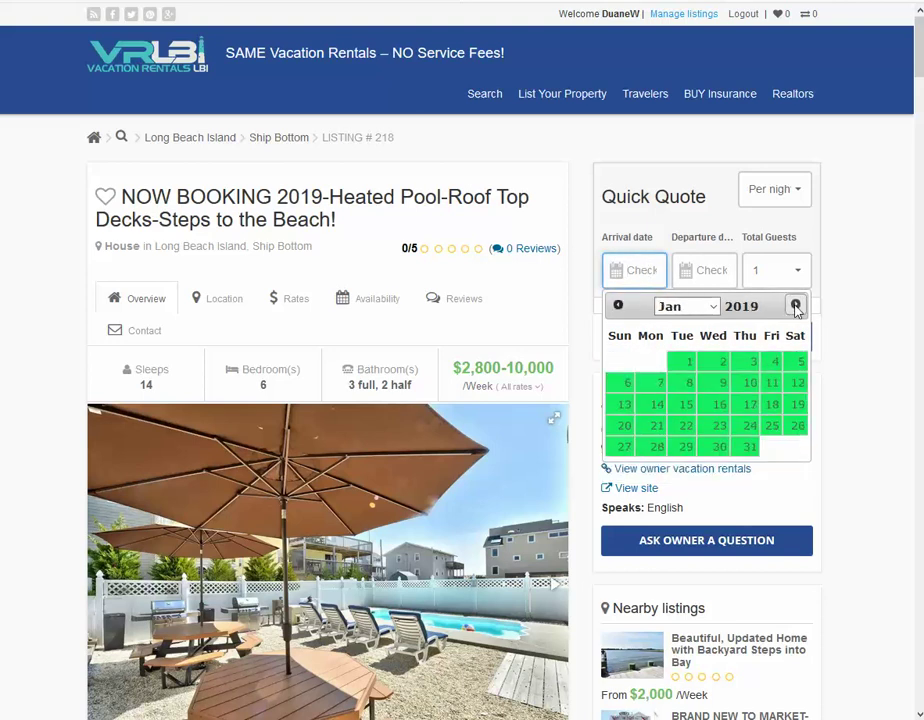
{"action": "left_click", "coordinate": [798, 363]}
{"action": "left_click", "coordinate": [866, 381]}
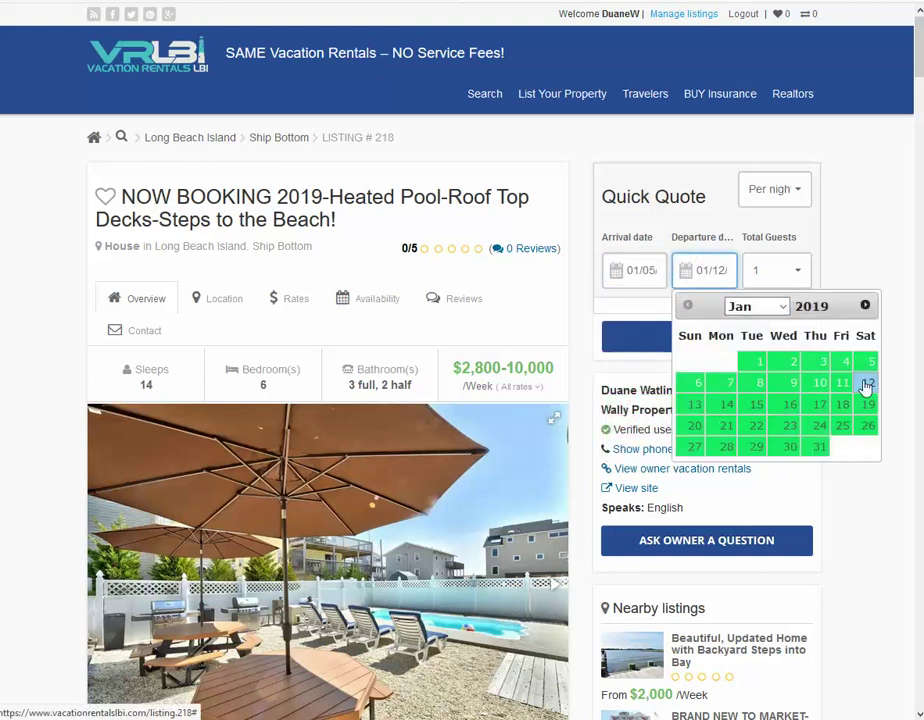
- Set the total guests to 2 and get the quote for the chosen dates
{"action": "left_click", "coordinate": [801, 285]}
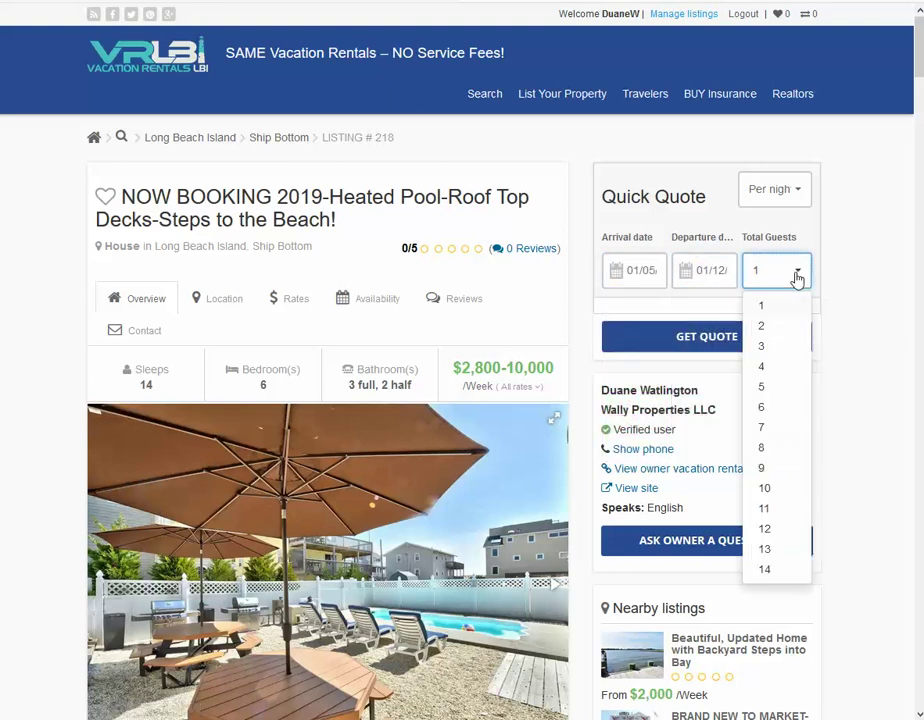
{"action": "left_click", "coordinate": [762, 334]}
{"action": "left_click", "coordinate": [701, 336]}
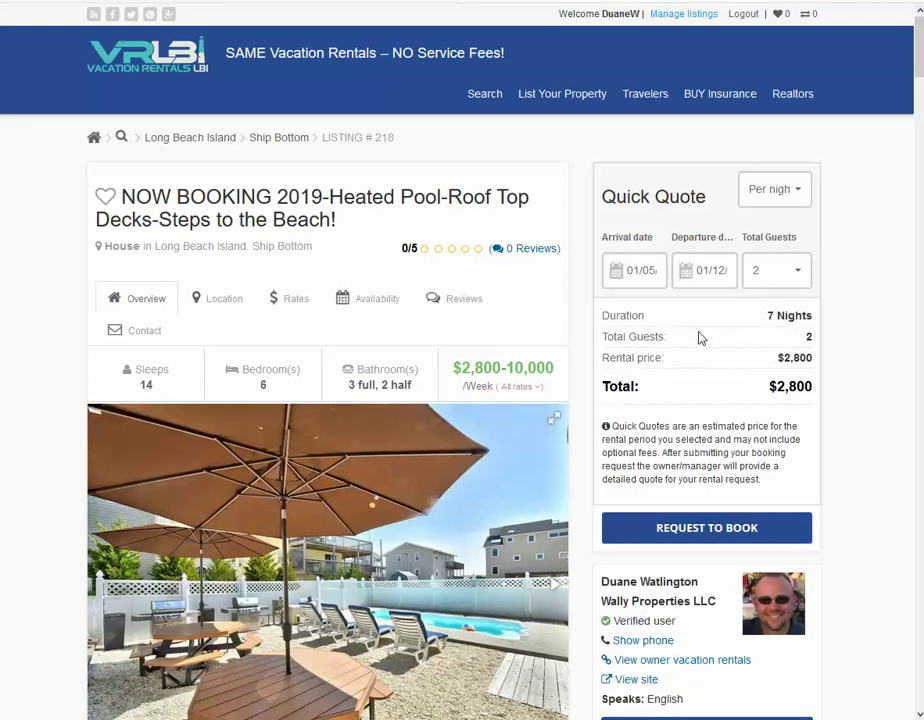
- Request to book the quoted stay, filling in the home zip code and completing the robot check before sending the reservation request
{"action": "left_click", "coordinate": [703, 530]}
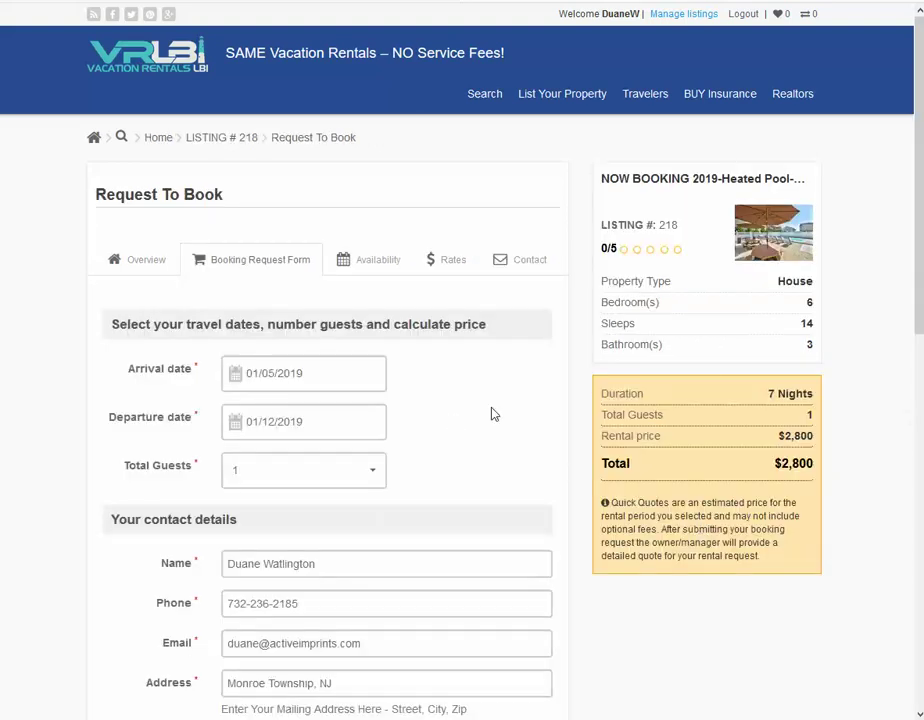
{"action": "scroll", "coordinate": [491, 421], "scroll_direction": "down", "scroll_amount": 5}
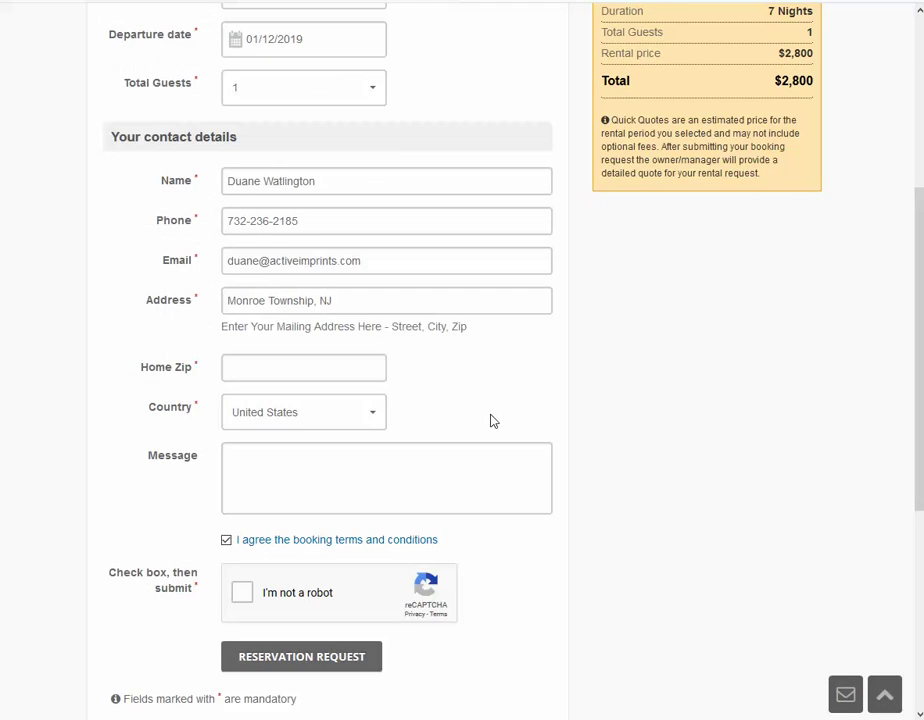
{"action": "left_click", "coordinate": [267, 370]}
{"action": "type", "text": "08831"}
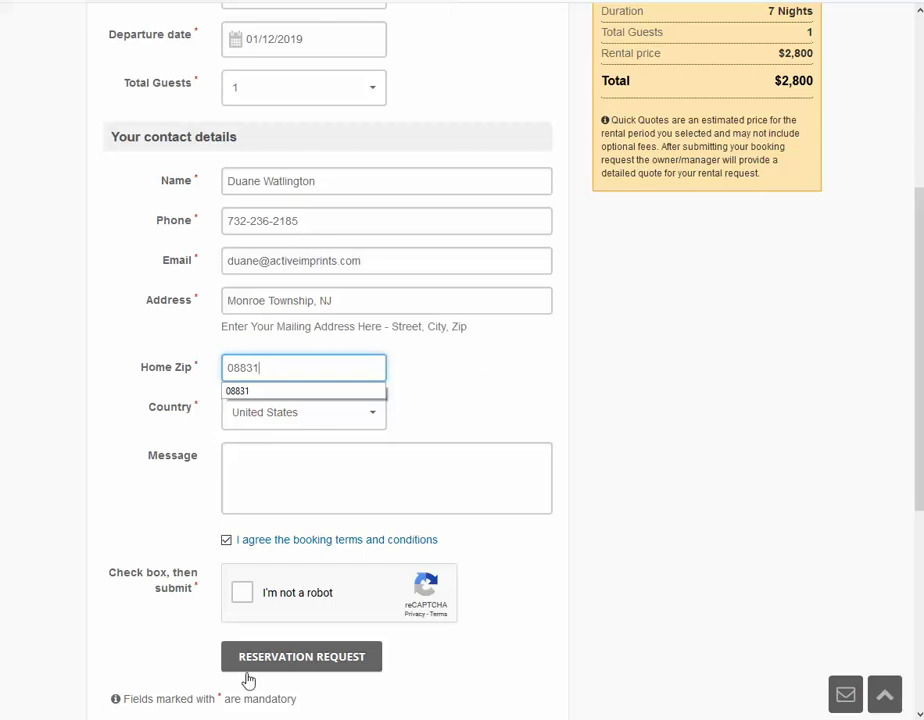
{"action": "left_click", "coordinate": [243, 594]}
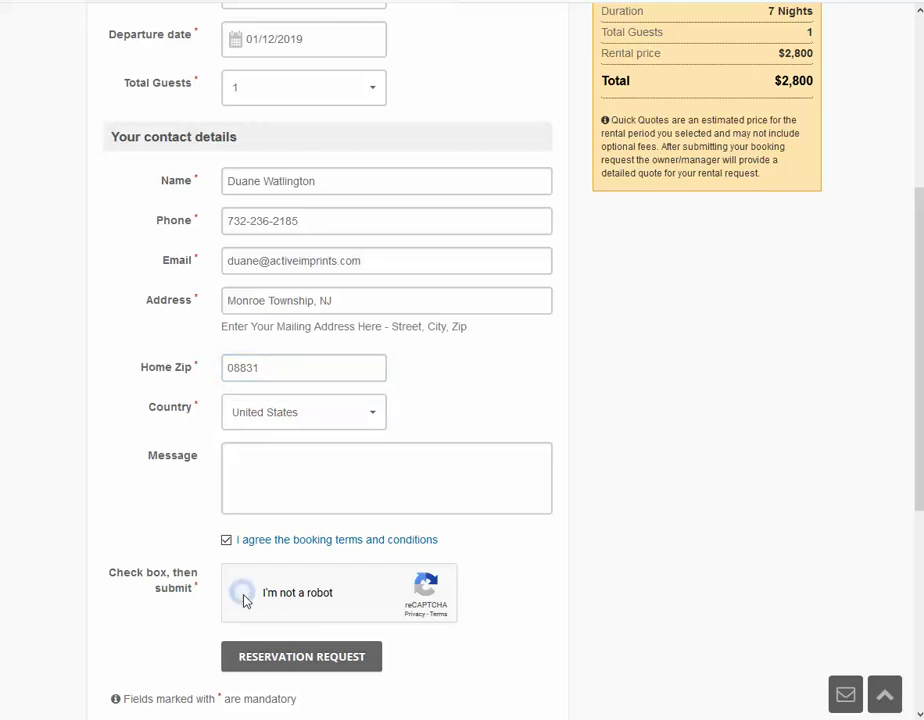
{"action": "left_click", "coordinate": [327, 663]}
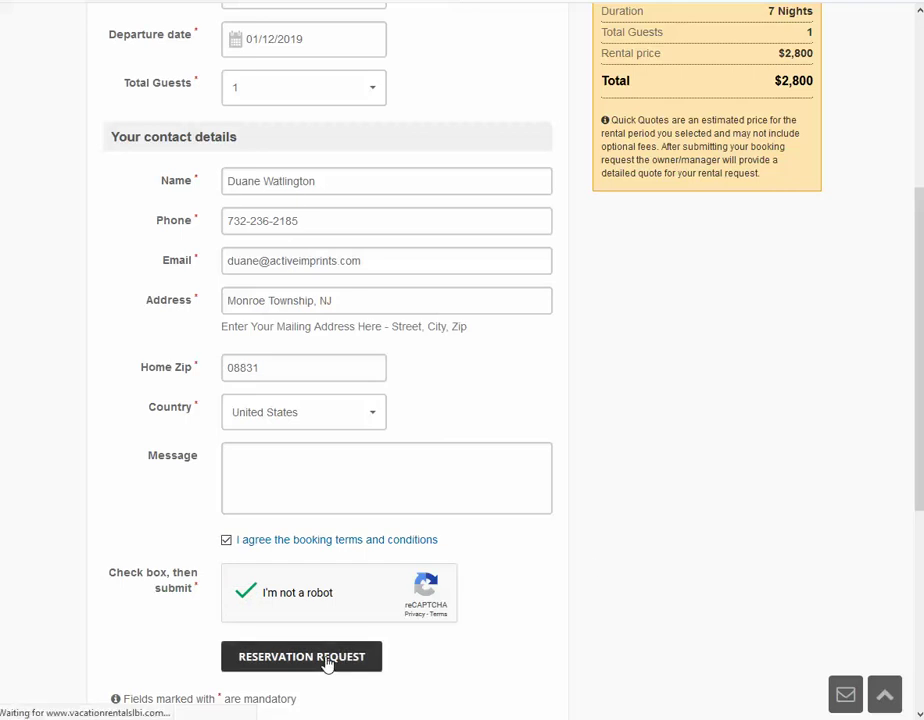
{"action": "scroll", "coordinate": [327, 663], "scroll_direction": "down", "scroll_amount": 3}
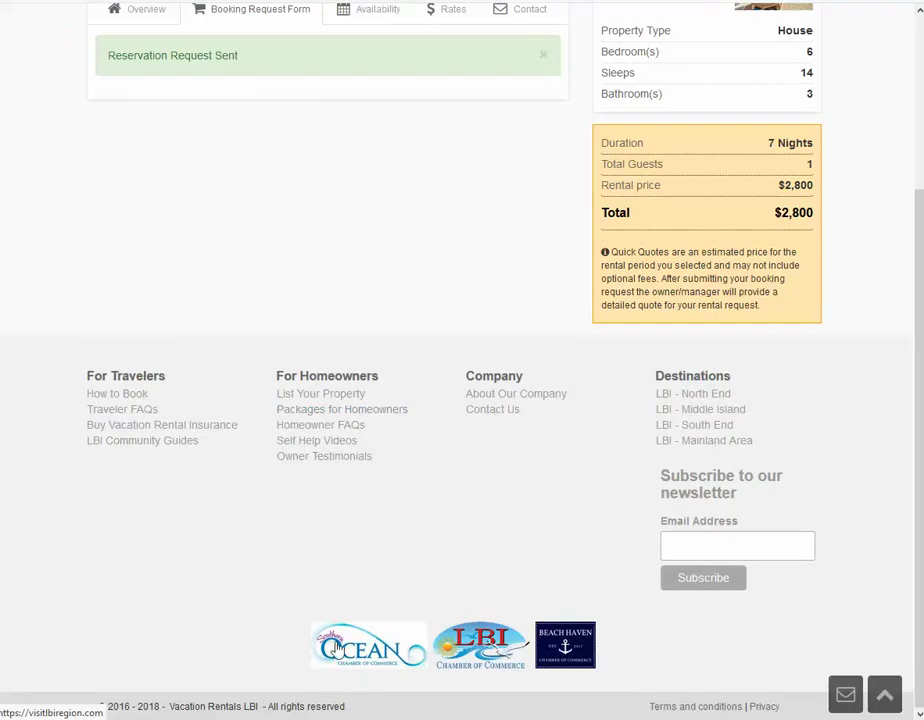
{"action": "scroll", "coordinate": [383, 467], "scroll_direction": "up", "scroll_amount": 3}
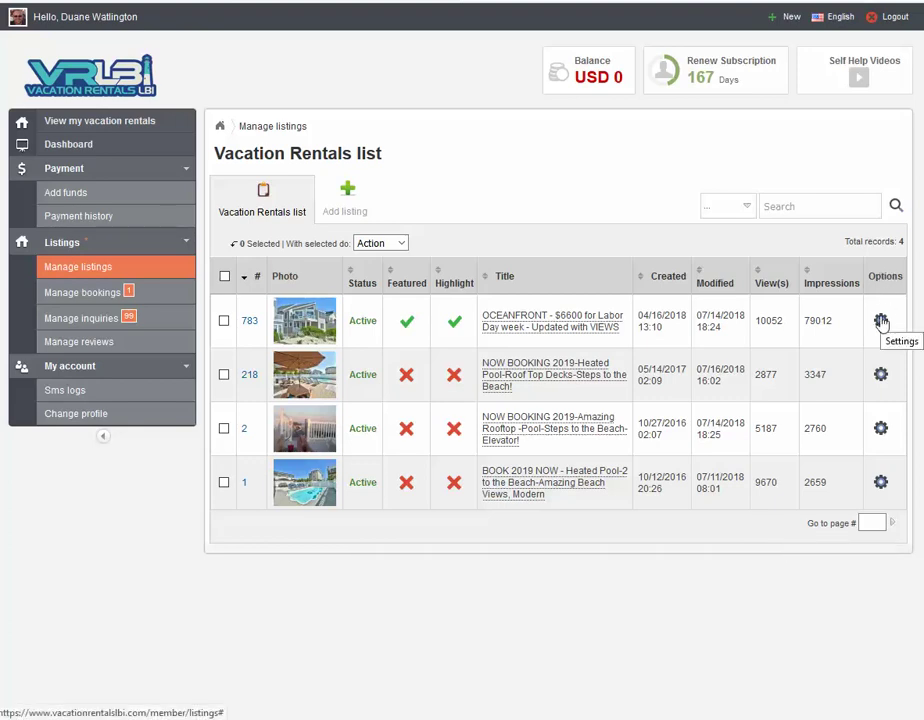
- Open the list of bookings for listing 218 from the owner's vacation rentals list
{"action": "left_click", "coordinate": [880, 376]}
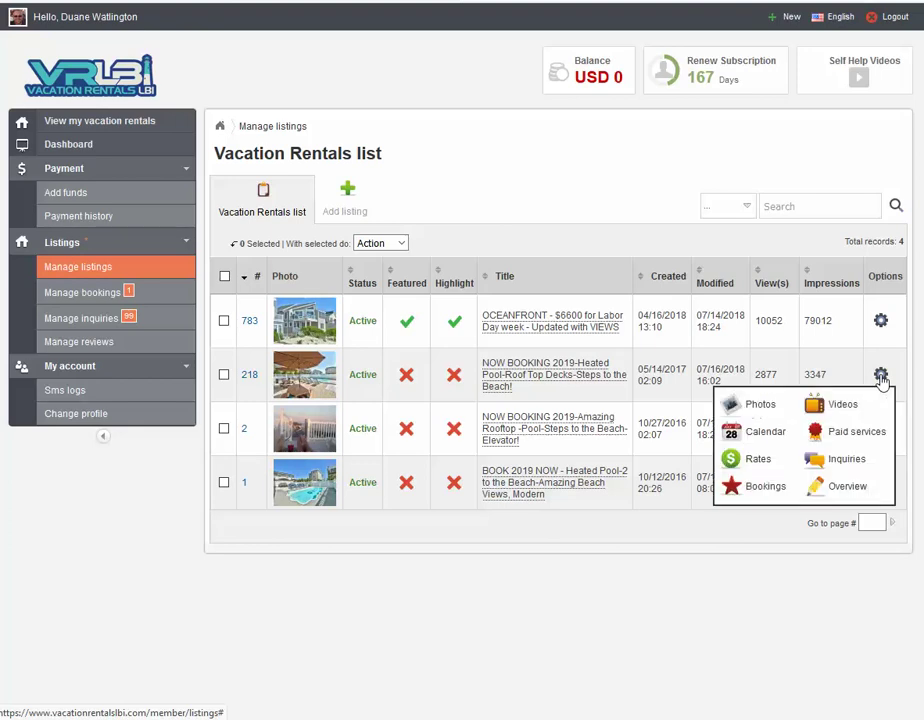
{"action": "left_click", "coordinate": [880, 320]}
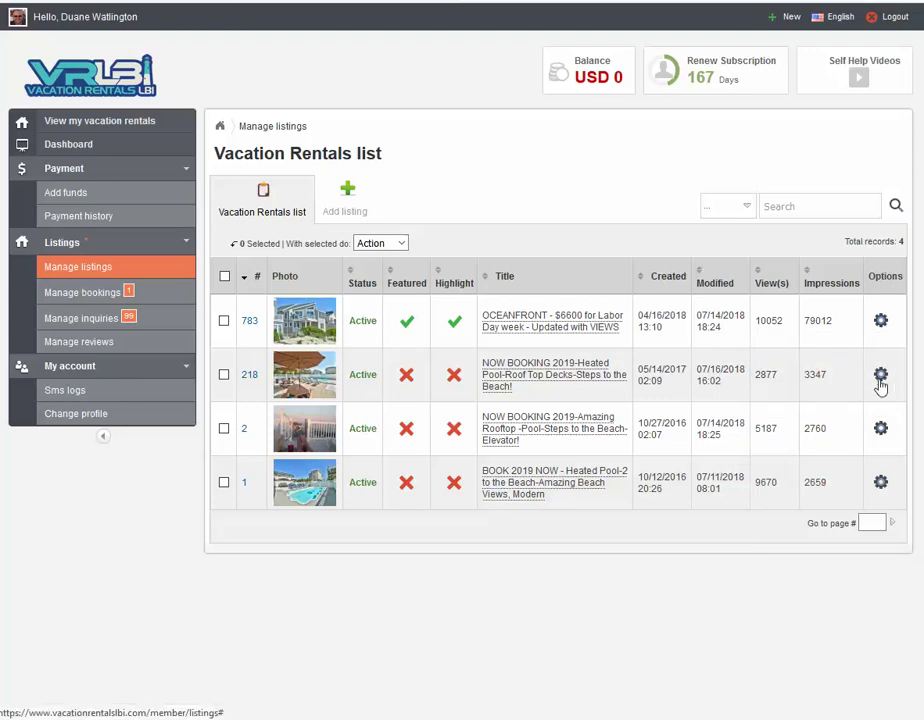
{"action": "left_click", "coordinate": [880, 377]}
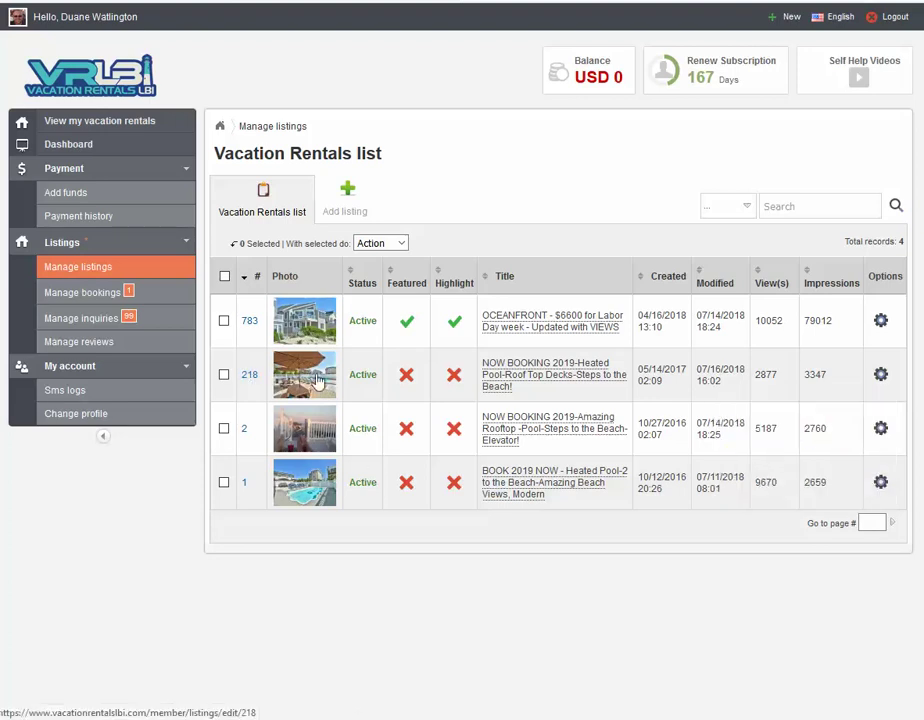
{"action": "left_click", "coordinate": [880, 374]}
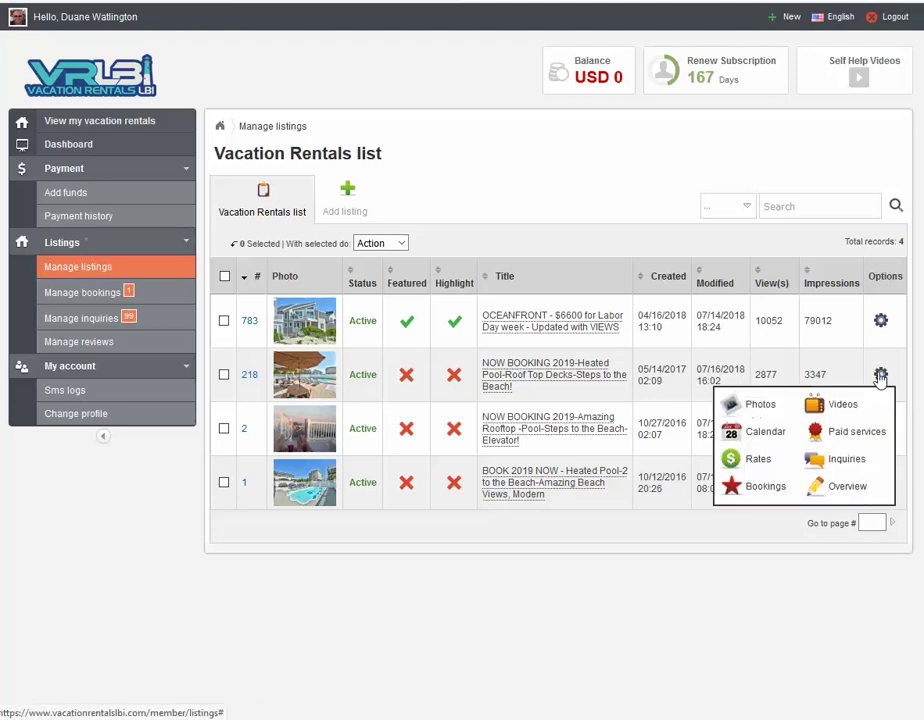
{"action": "left_click", "coordinate": [758, 489]}
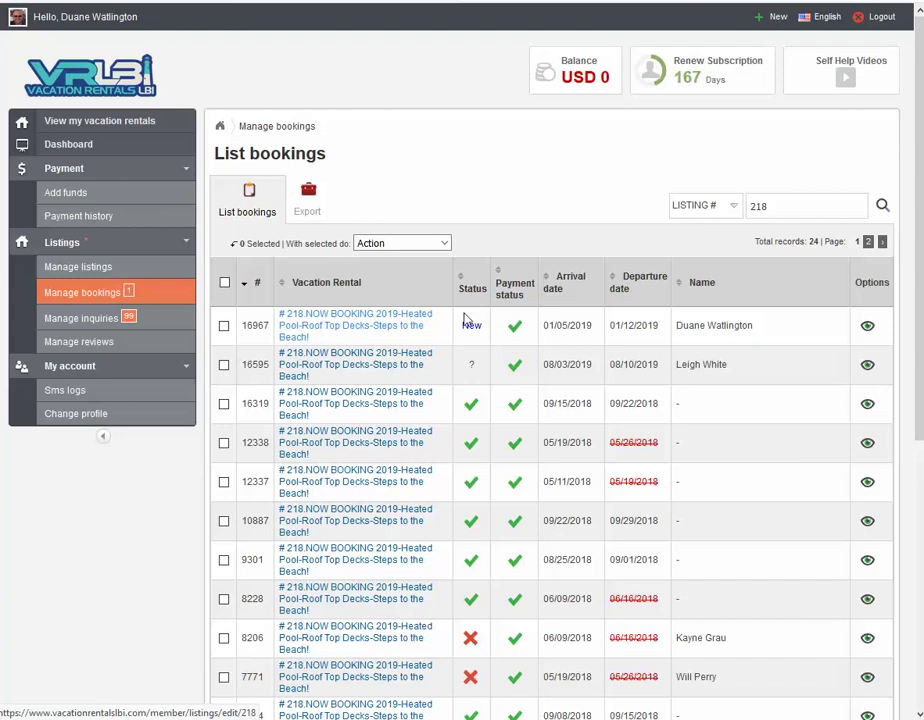
- Open the new 01/05/2019 to 01/12/2019 booking and review its price and guest details
{"action": "left_click", "coordinate": [867, 328]}
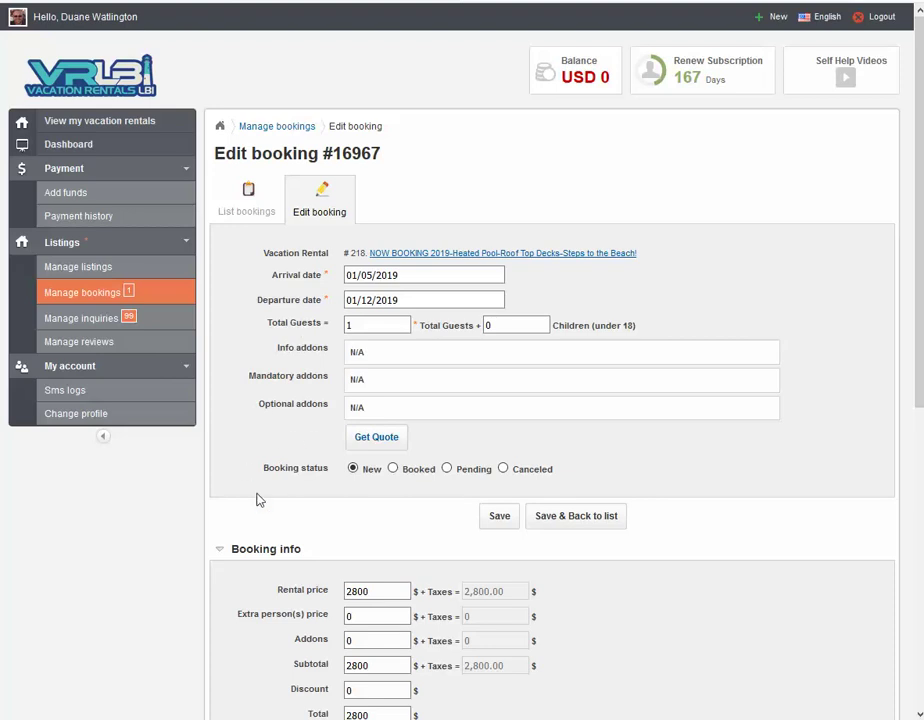
{"action": "scroll", "coordinate": [312, 470], "scroll_direction": "down", "scroll_amount": 3}
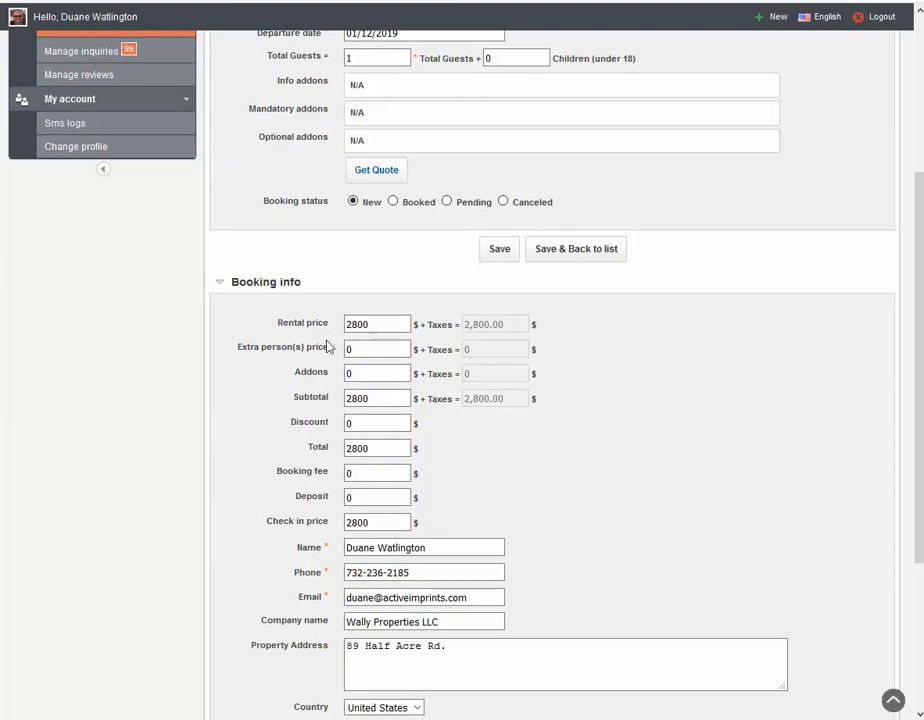
{"action": "scroll", "coordinate": [262, 415], "scroll_direction": "down", "scroll_amount": 1}
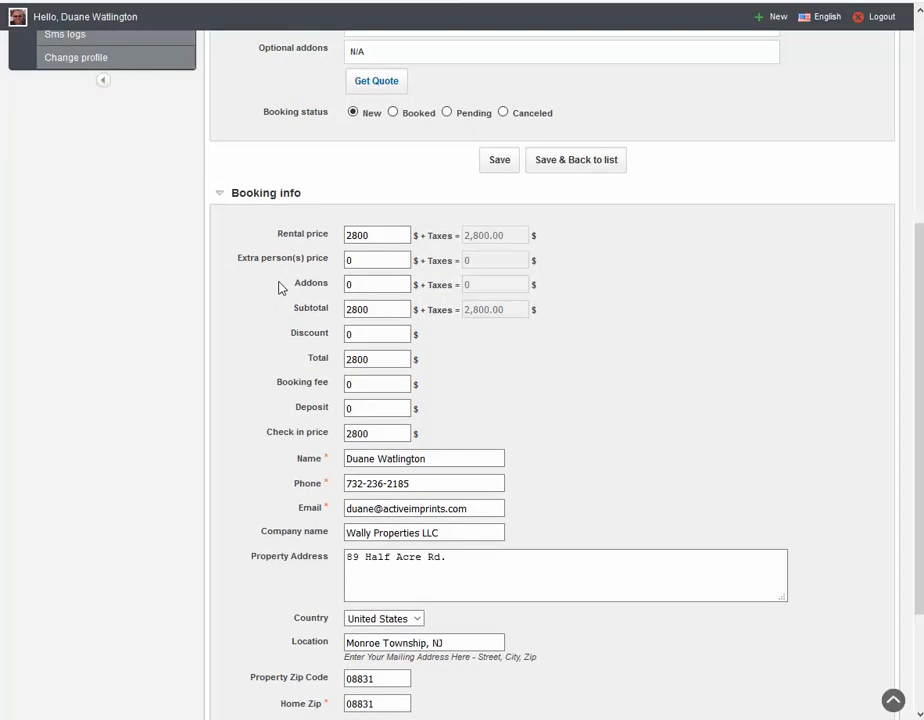
{"action": "scroll", "coordinate": [256, 342], "scroll_direction": "down", "scroll_amount": 2}
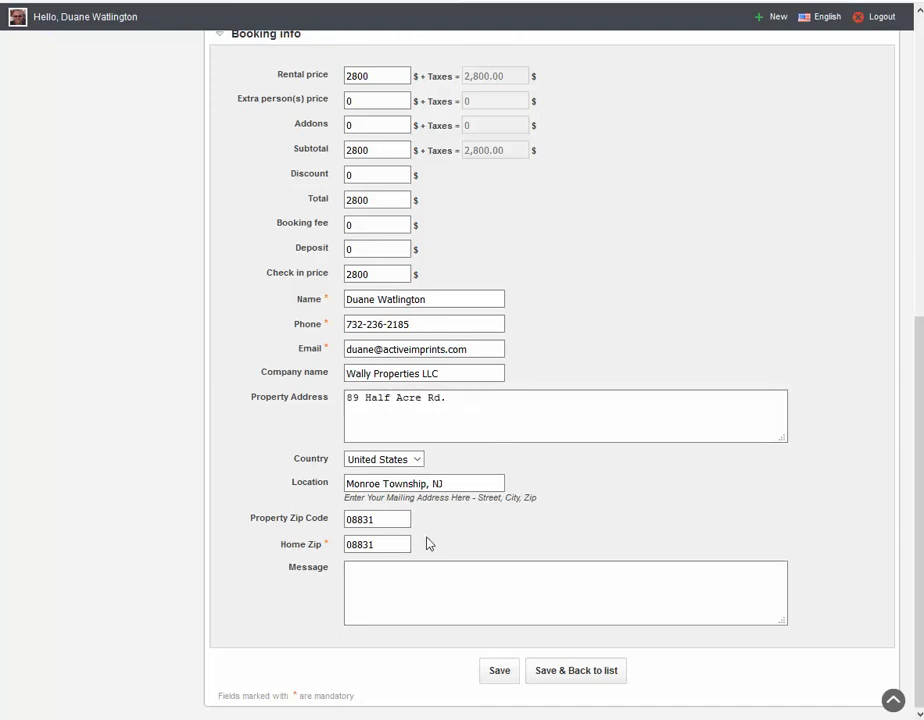
{"action": "scroll", "coordinate": [590, 497], "scroll_direction": "up", "scroll_amount": 5}
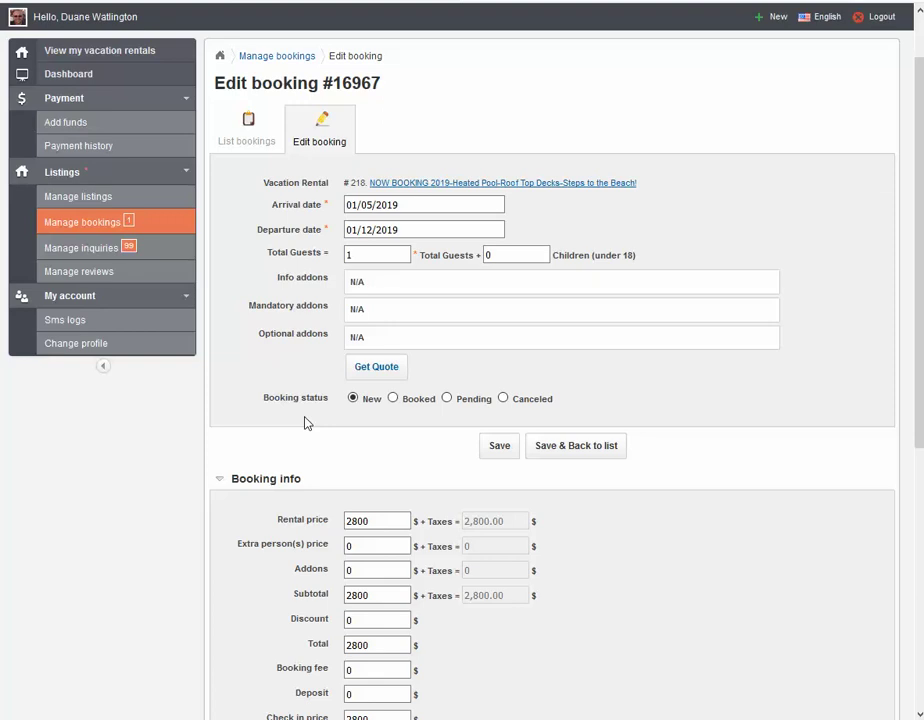
- Set the booking status to Pending without notifying the guest, and save the booking
{"action": "left_click", "coordinate": [447, 399]}
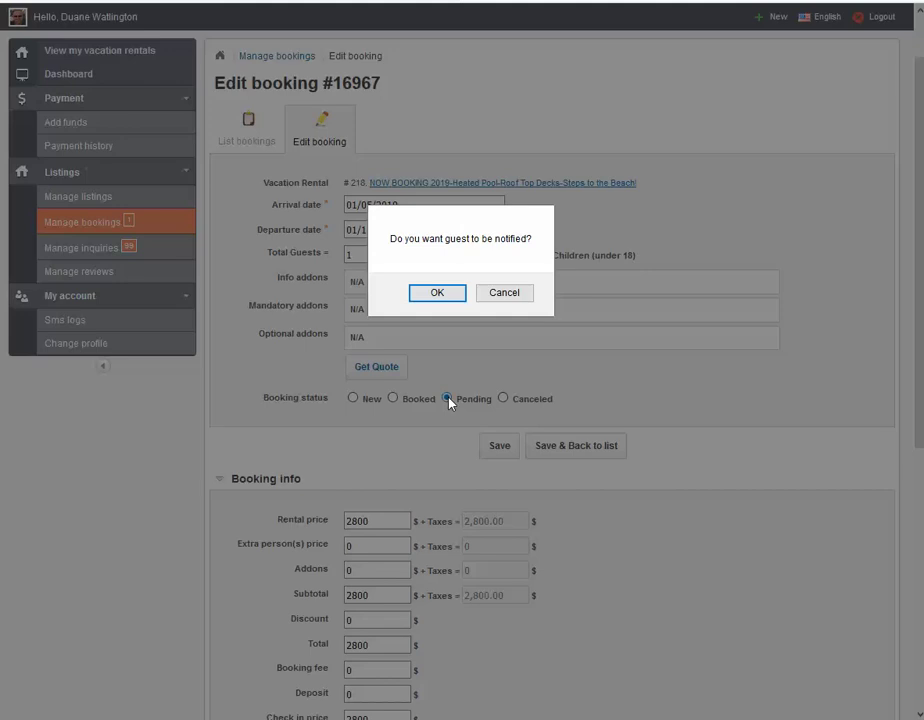
{"action": "left_click", "coordinate": [505, 293]}
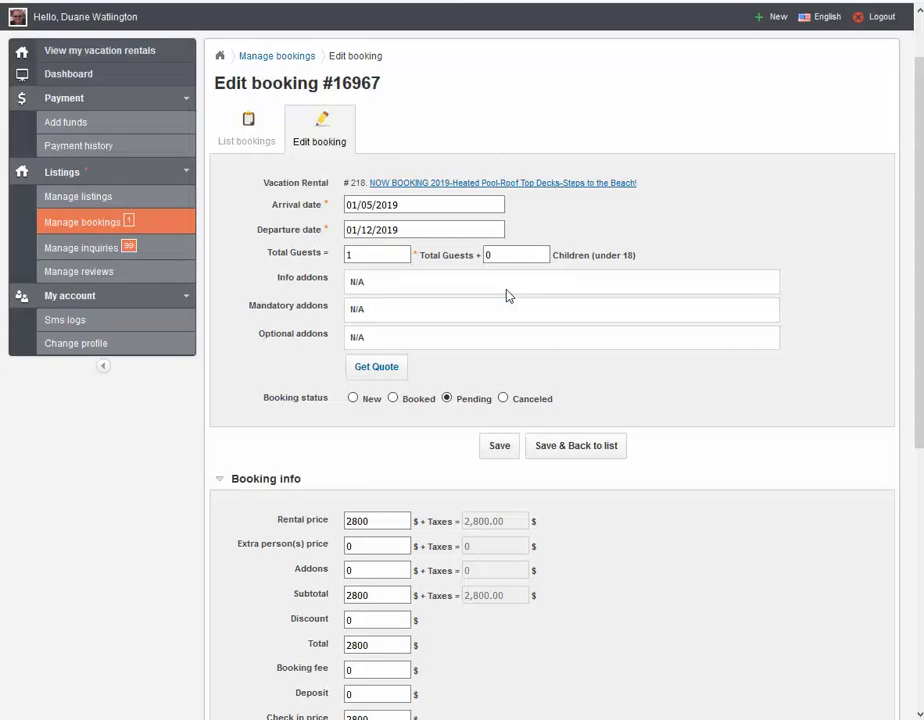
{"action": "left_click", "coordinate": [496, 448]}
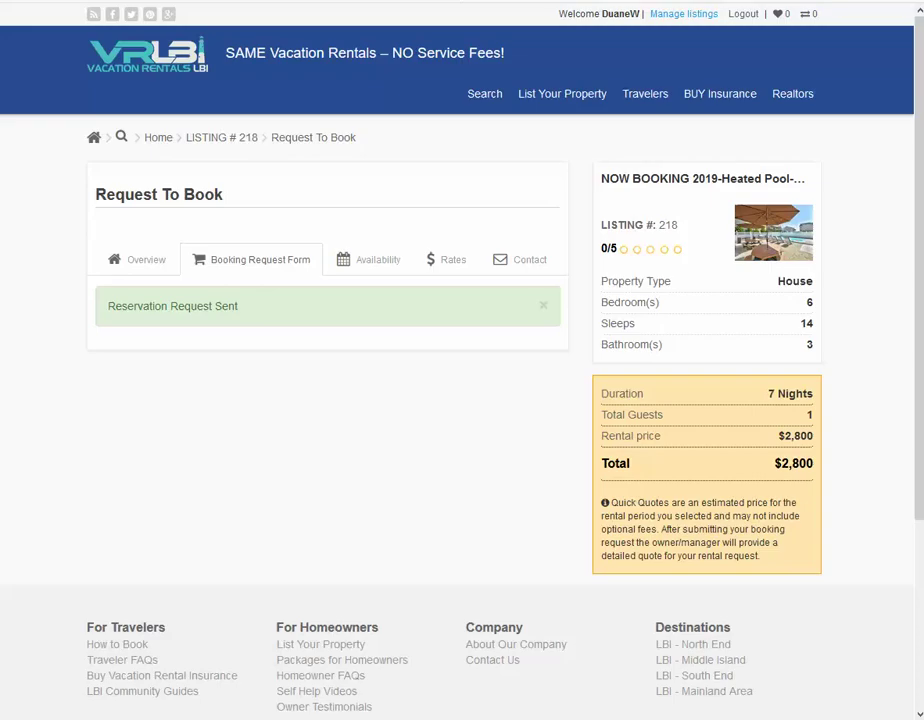
- Return to the public page of listing 218 and view its availability calendar for January 2019
{"action": "left_click", "coordinate": [238, 140]}
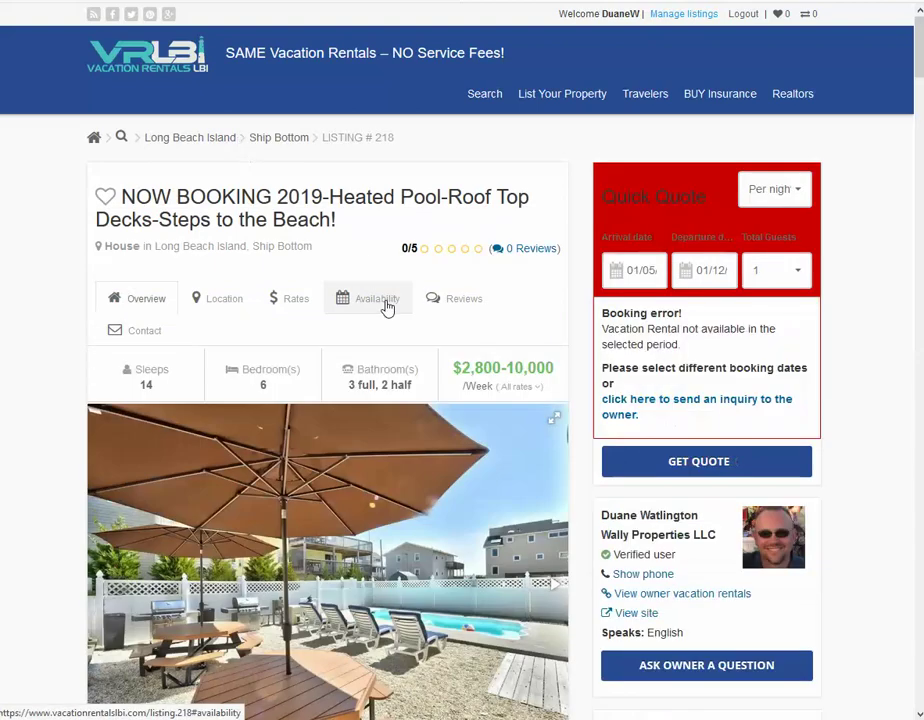
{"action": "left_click", "coordinate": [386, 307]}
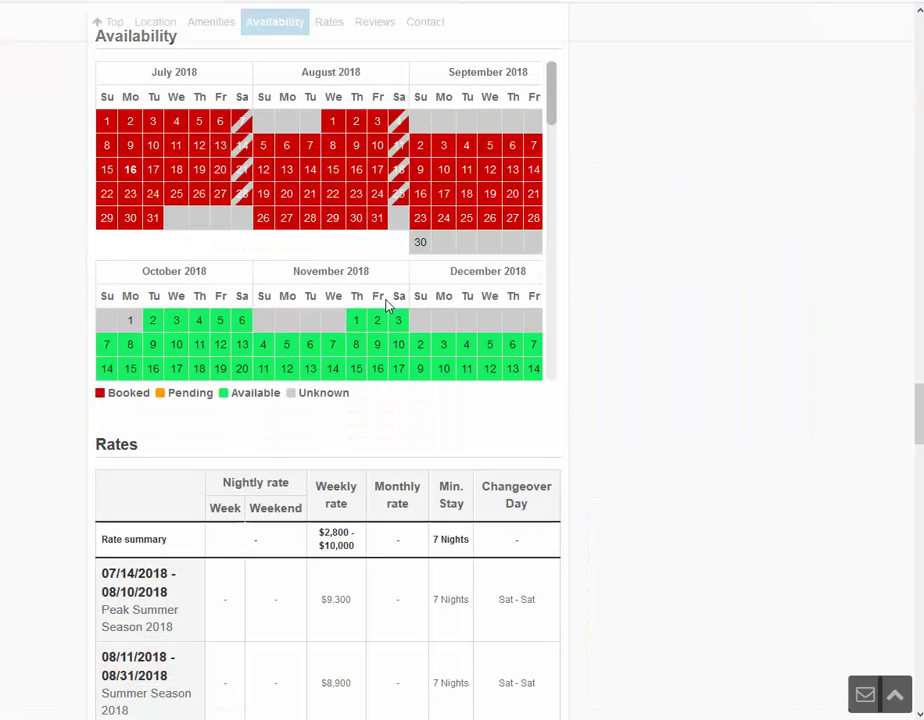
{"action": "left_click_drag", "start_coordinate": [551, 78], "coordinate": [563, 140]}
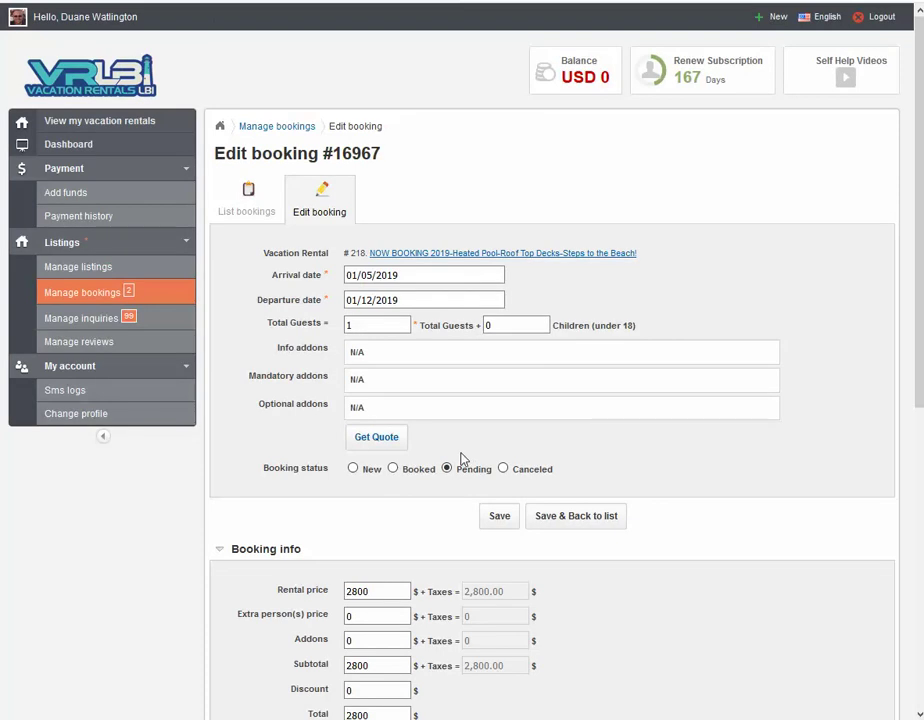
- Set the booking status back to New without notifying the guest, and save the booking
{"action": "left_click", "coordinate": [353, 468]}
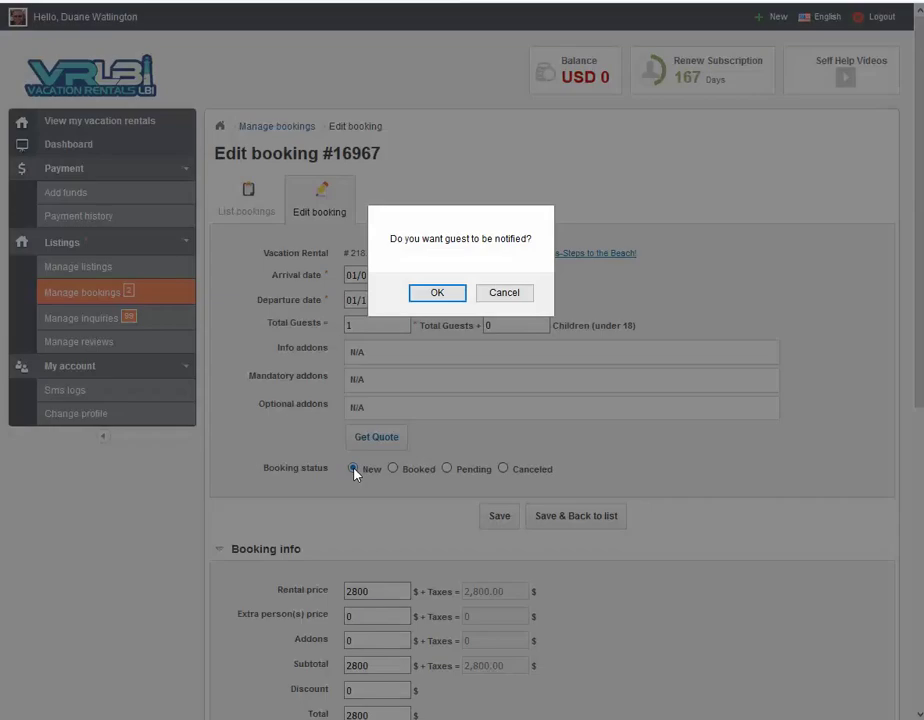
{"action": "left_click", "coordinate": [505, 295]}
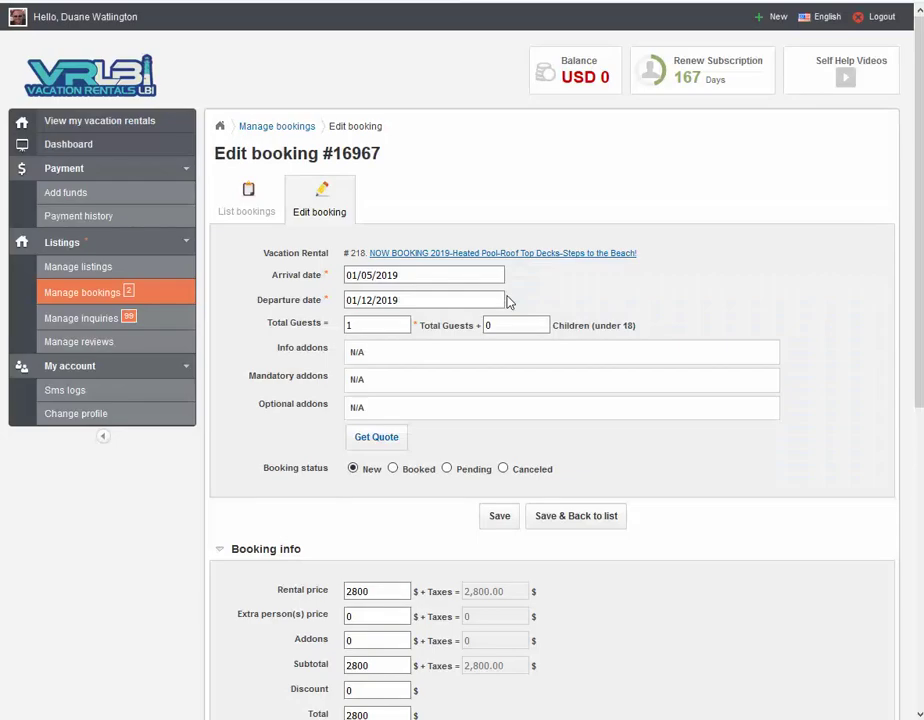
{"action": "left_click", "coordinate": [507, 522]}
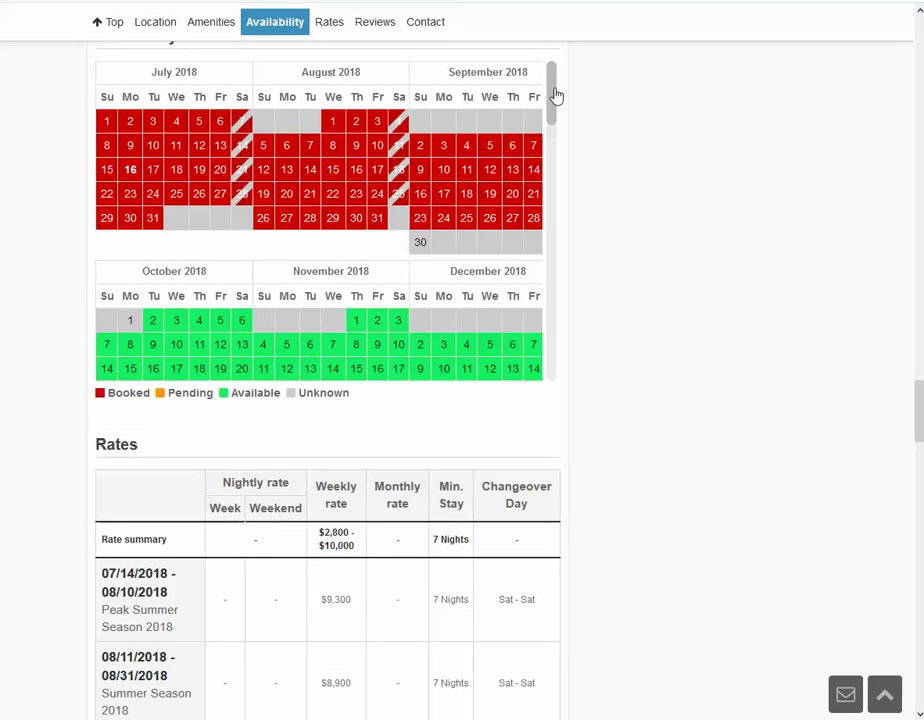
- Recheck January 2019 in listing 218's public availability calendar and return to the booking's edit page
{"action": "scroll", "coordinate": [555, 95], "scroll_direction": "down", "scroll_amount": 3}
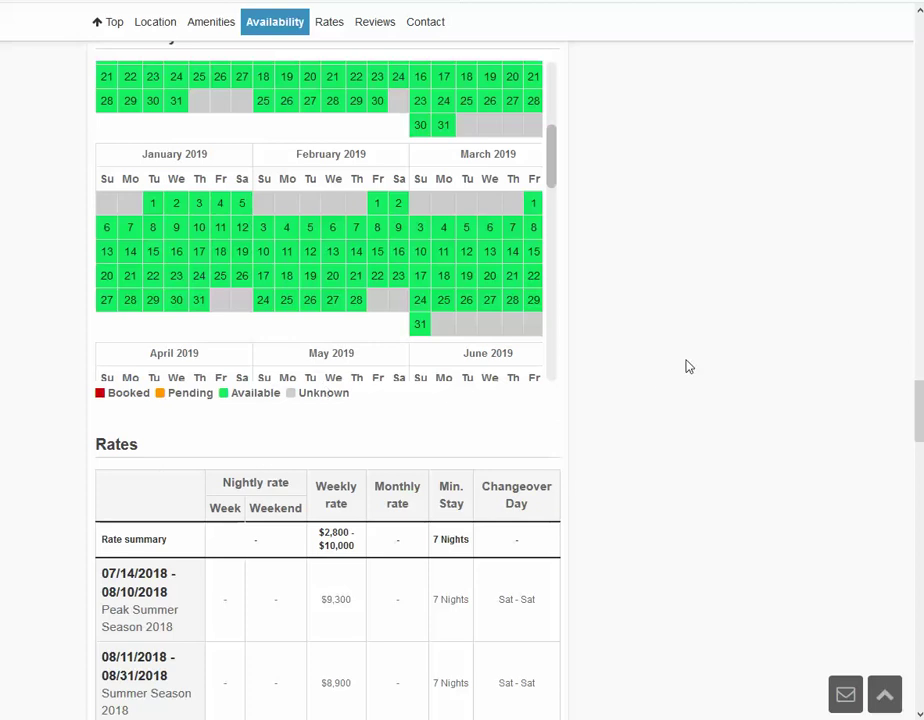
{"action": "scroll", "coordinate": [696, 377], "scroll_direction": "up", "scroll_amount": 3}
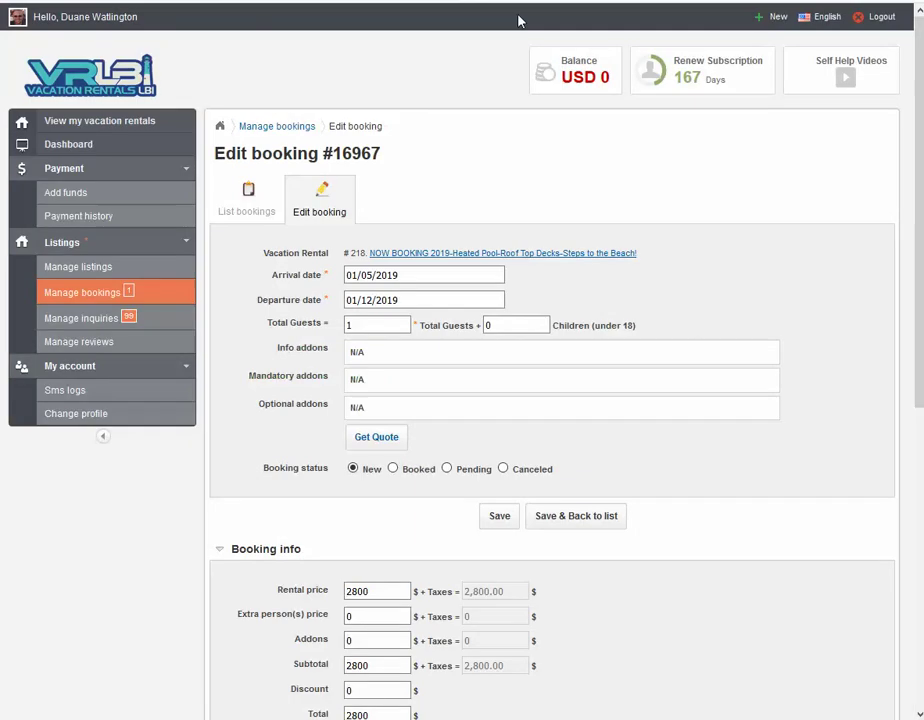
{"action": "scroll", "coordinate": [761, 350], "scroll_direction": "down", "scroll_amount": 2}
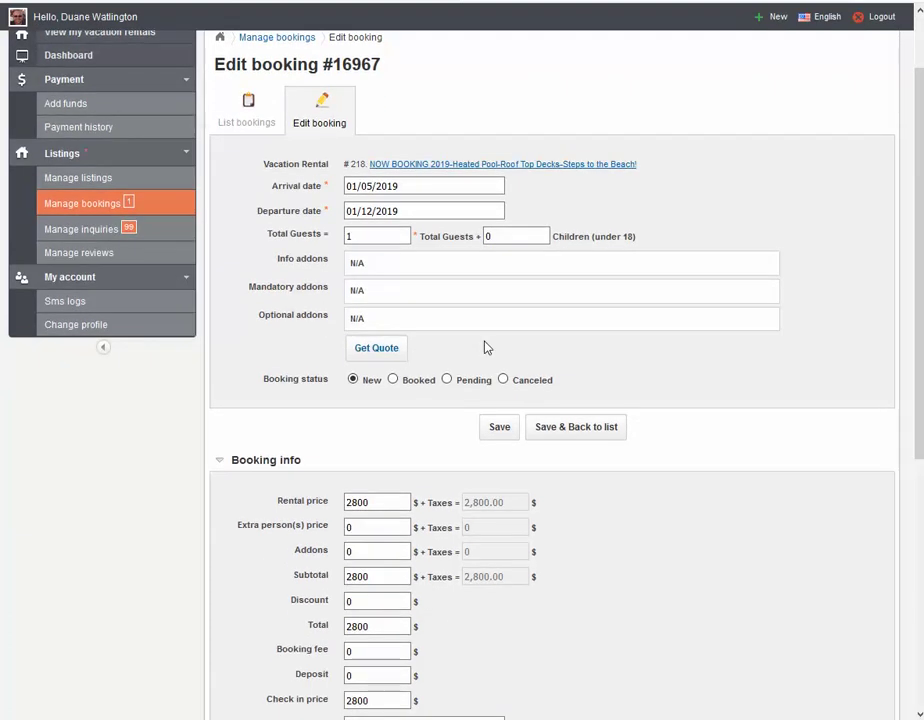
- Set the booking status to Booked with guest notification, save it, and check January 2019 in listing 218's public availability calendar
{"action": "left_click", "coordinate": [404, 380]}
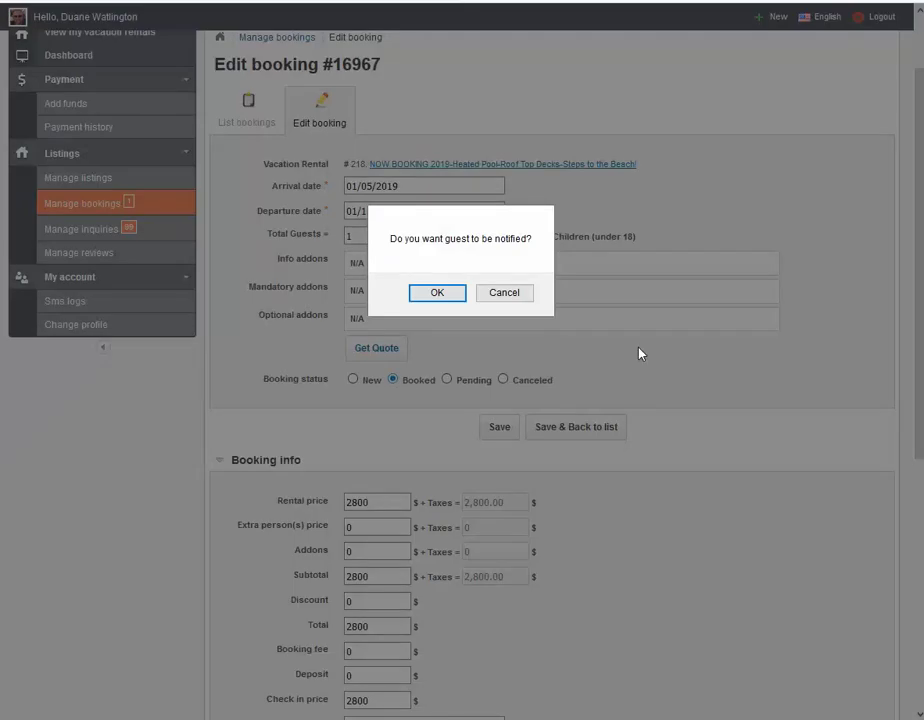
{"action": "left_click", "coordinate": [438, 295]}
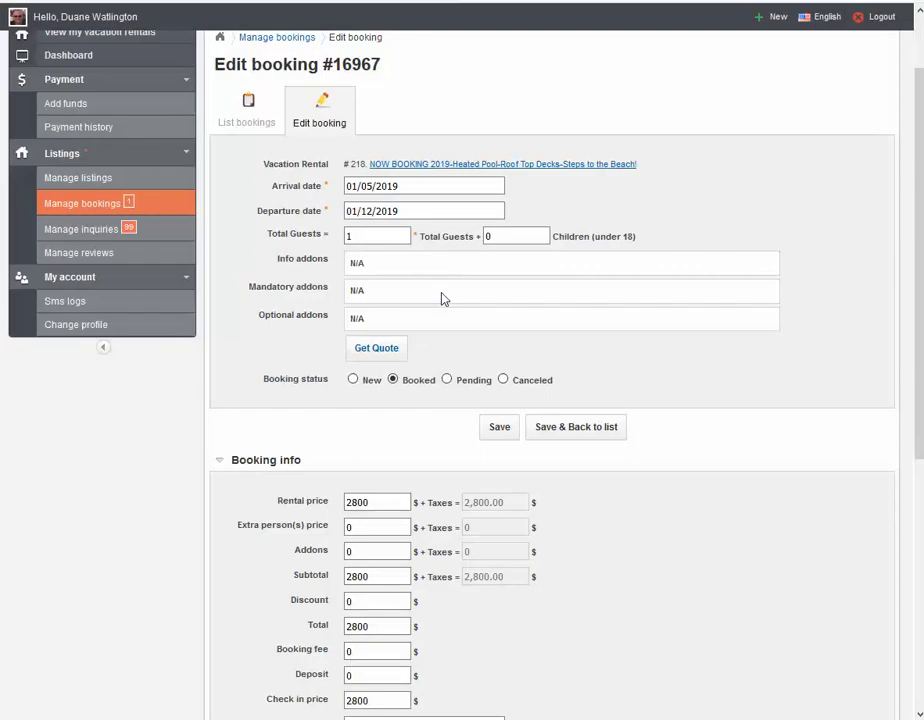
{"action": "left_click", "coordinate": [500, 435]}
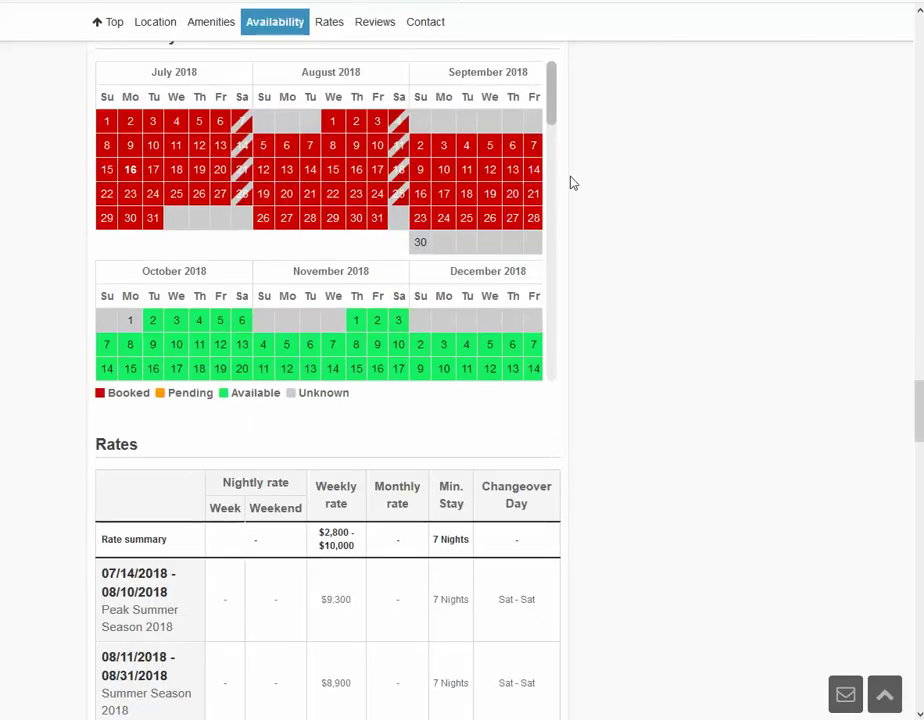
{"action": "left_click_drag", "start_coordinate": [554, 107], "coordinate": [557, 167]}
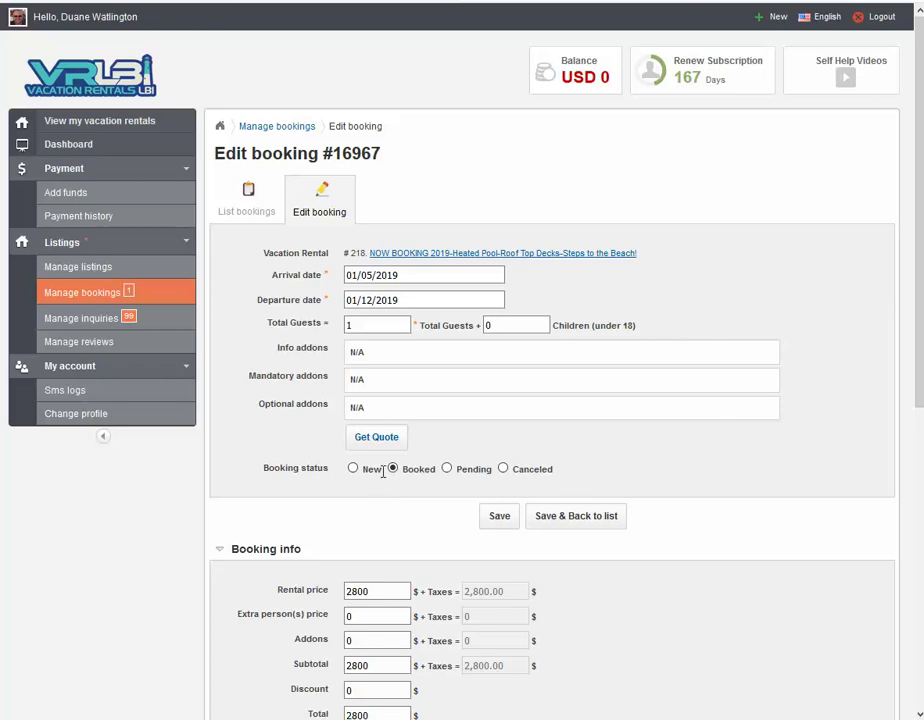
- Set the booking status to Canceled, choose to notify the guest, and save the booking
{"action": "left_click", "coordinate": [503, 469]}
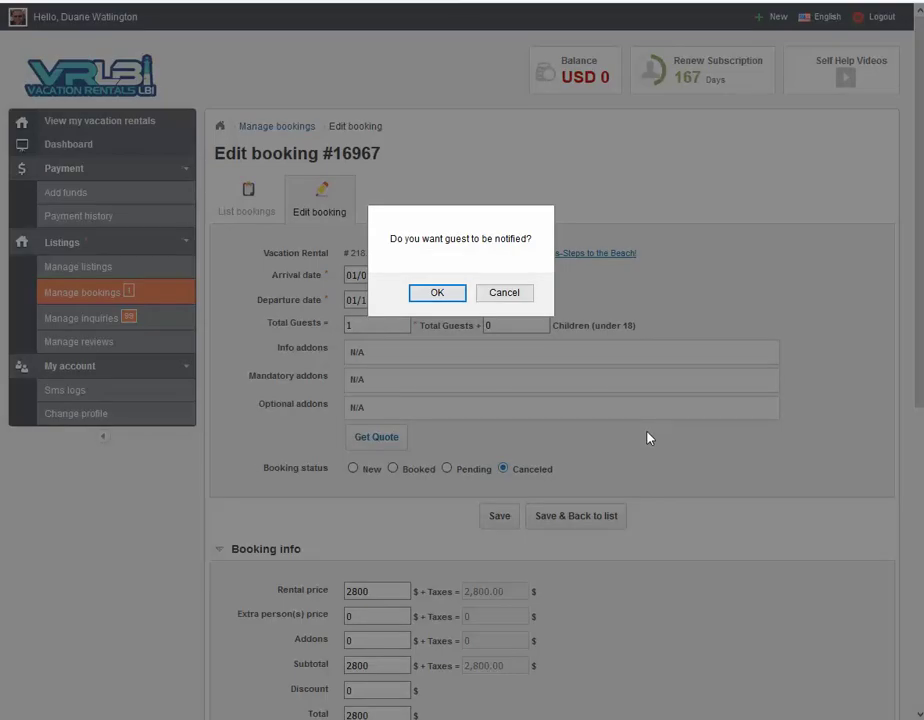
{"action": "left_click", "coordinate": [438, 293]}
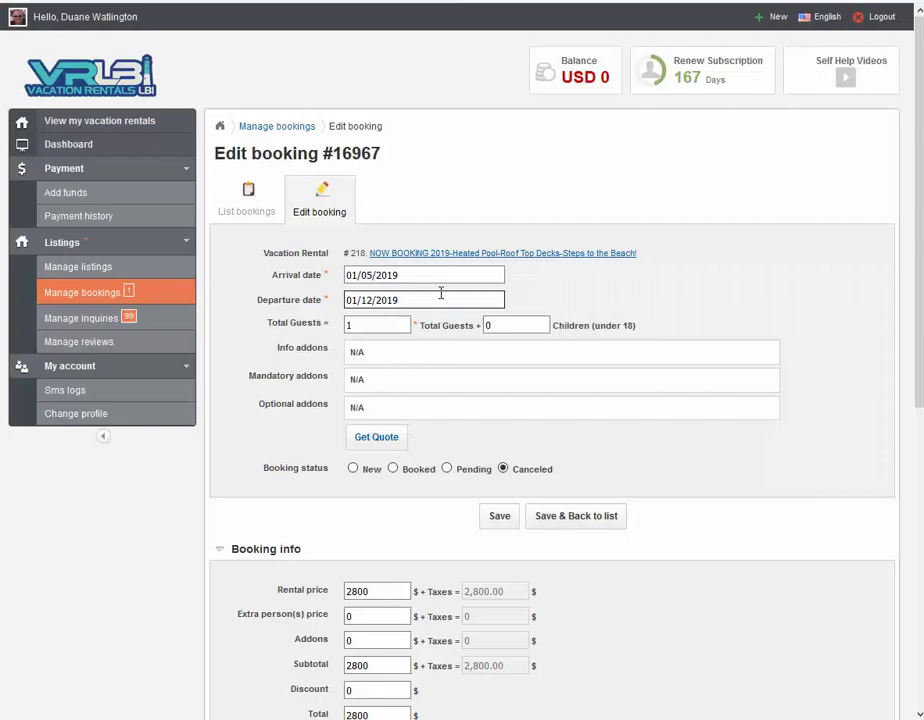
{"action": "left_click", "coordinate": [498, 518]}
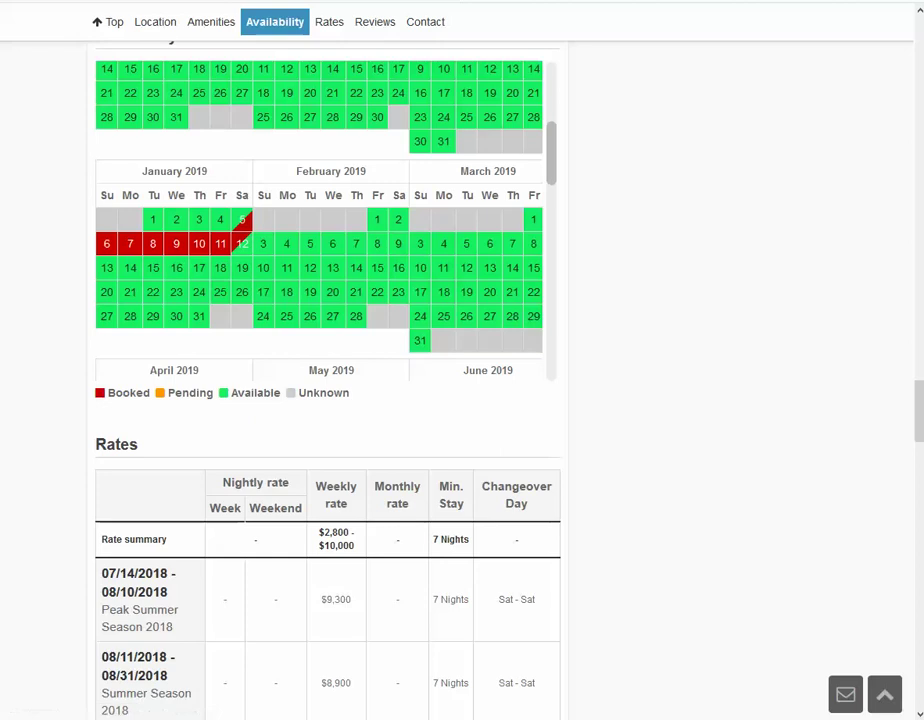
- Reload listing 218's public page to recheck January 2019 availability, and save the canceled booking while returning to the bookings list
{"action": "key", "text": "F5"}
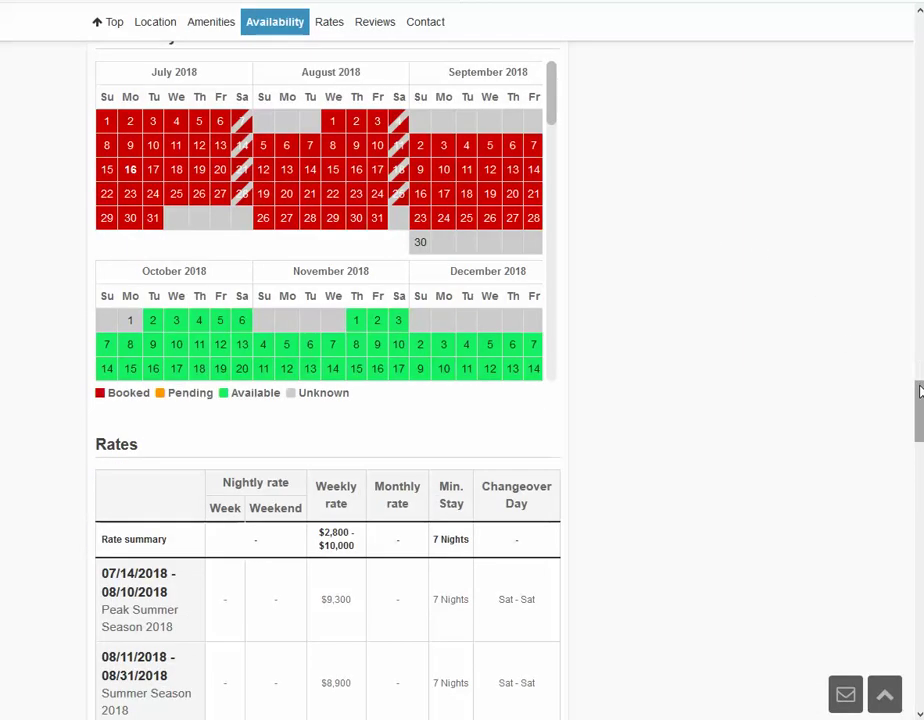
{"action": "left_click_drag", "start_coordinate": [917, 390], "coordinate": [910, 361]}
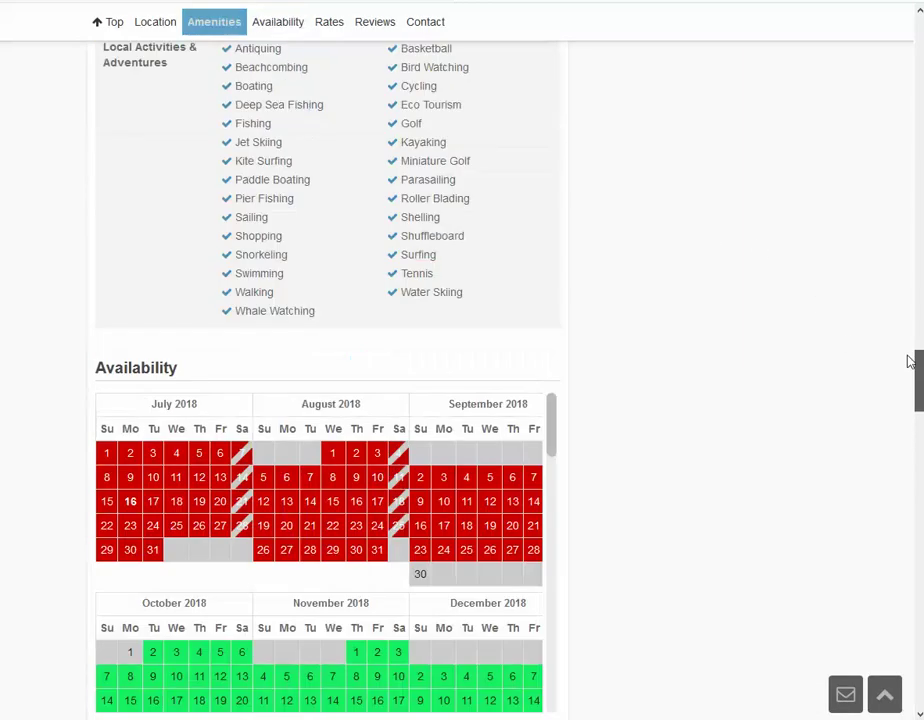
{"action": "left_click_drag", "start_coordinate": [555, 423], "coordinate": [566, 496]}
{"action": "scroll", "coordinate": [753, 346], "scroll_direction": "down", "scroll_amount": 3}
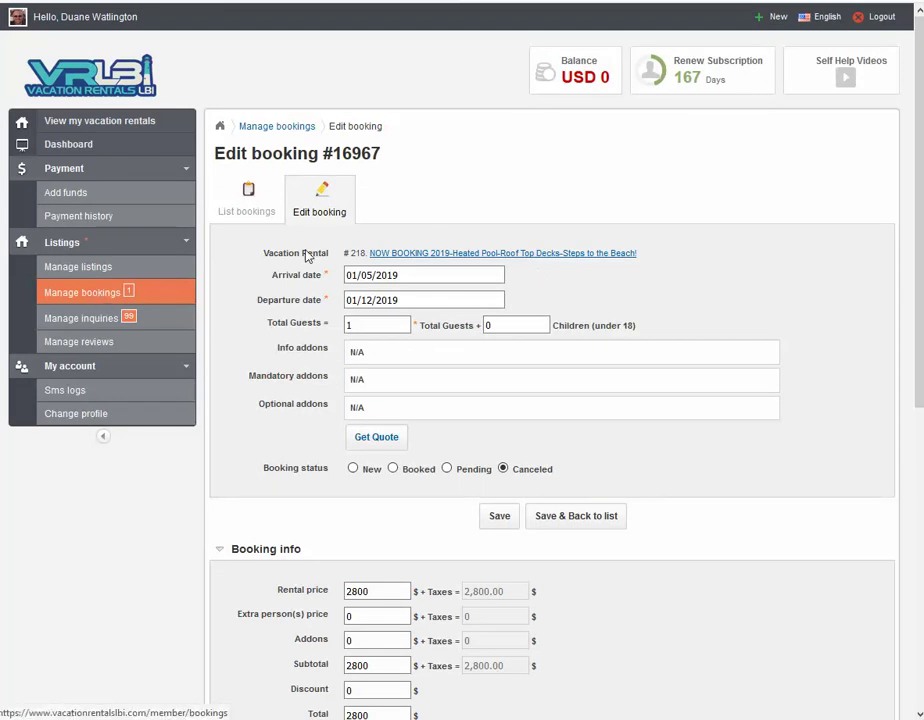
{"action": "left_click", "coordinate": [571, 520]}
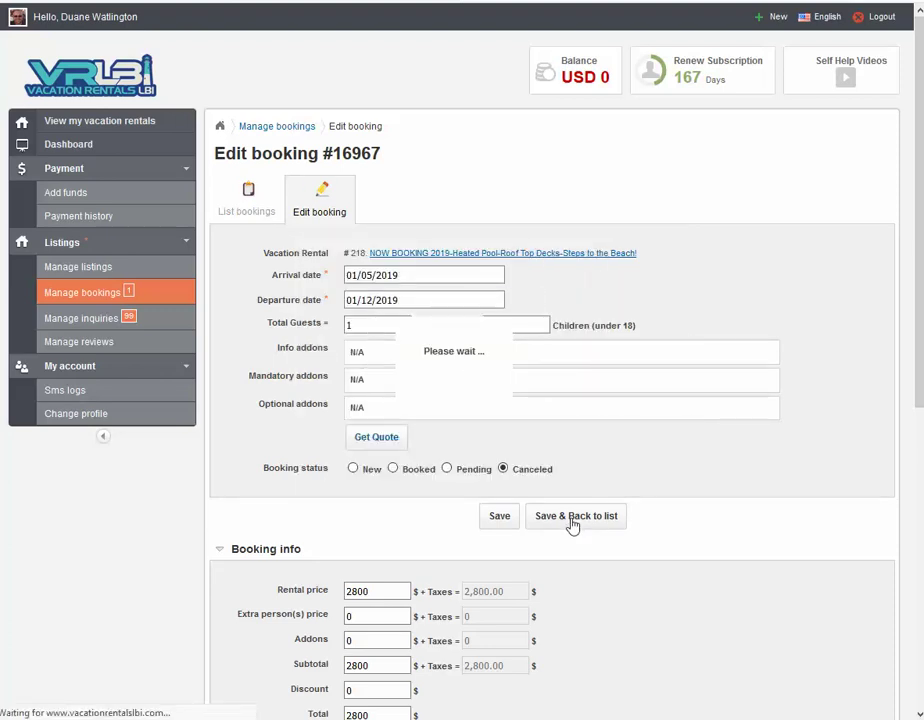